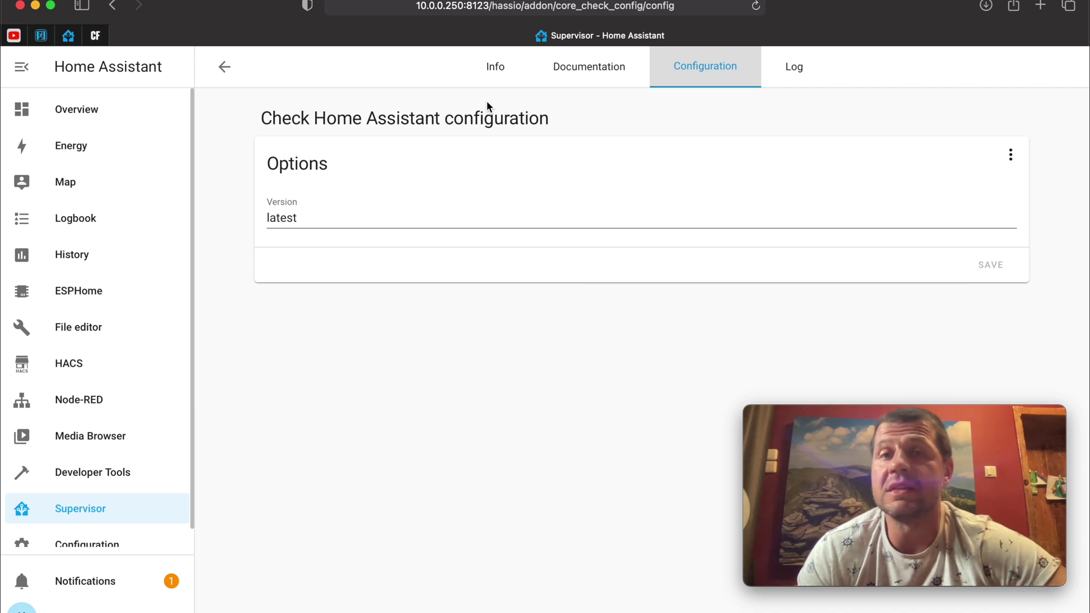
Start the Check Home Assistant configuration add-on and open its log.
click(502, 73)
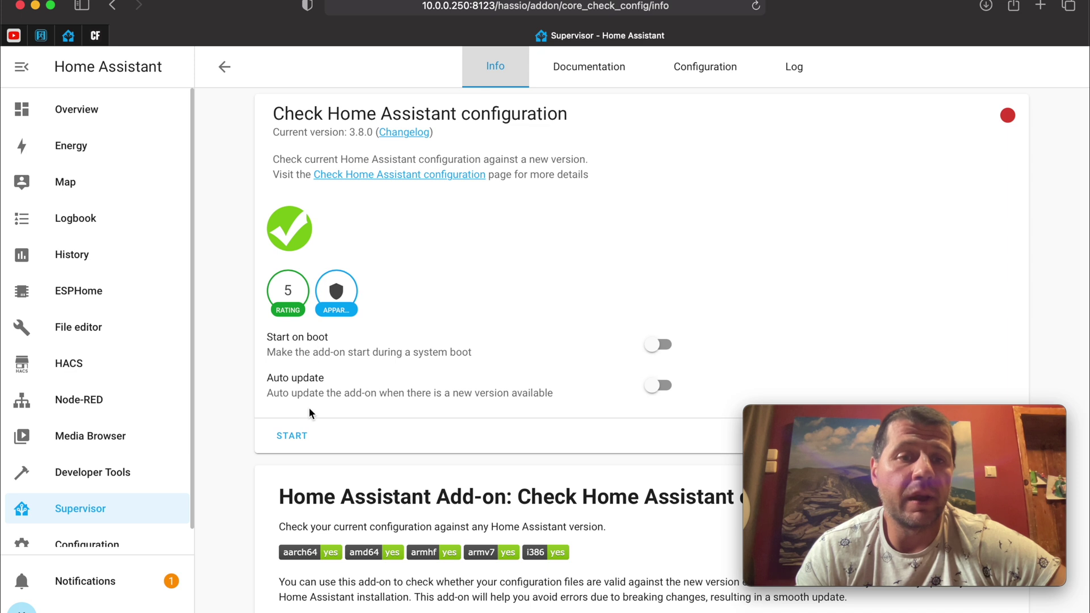
click(291, 437)
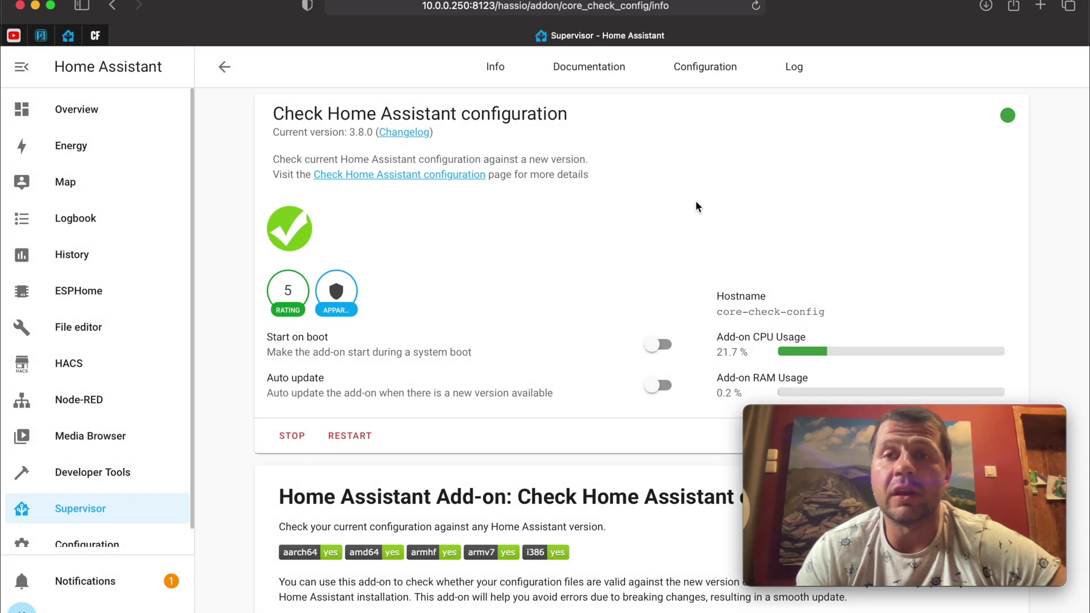
click(801, 67)
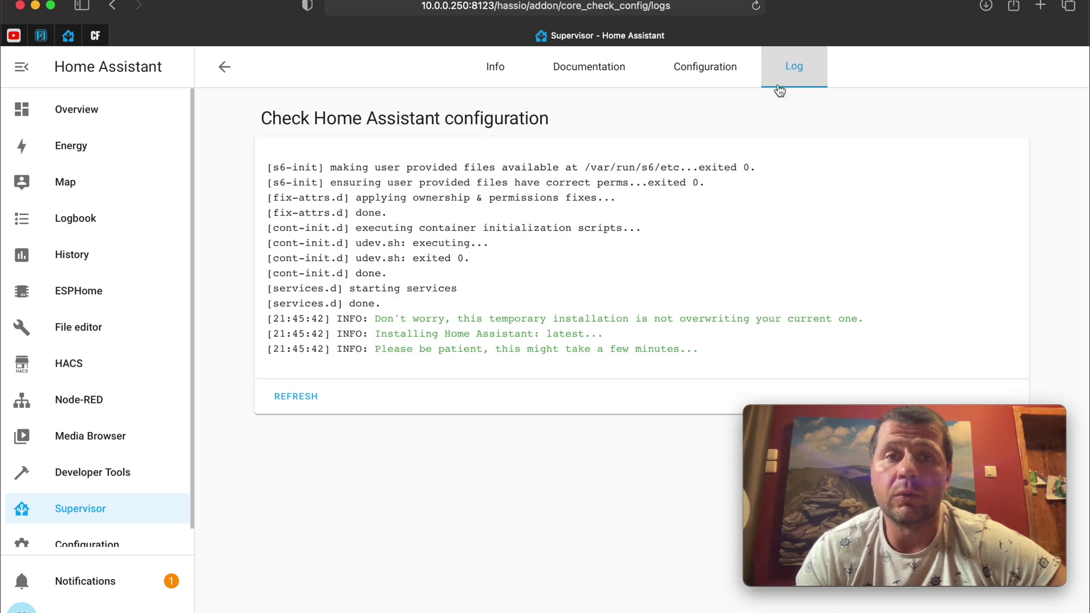
Refresh the configuration check log until the run finishes, and examine the installation messages and the check's final result.
click(303, 396)
click(304, 394)
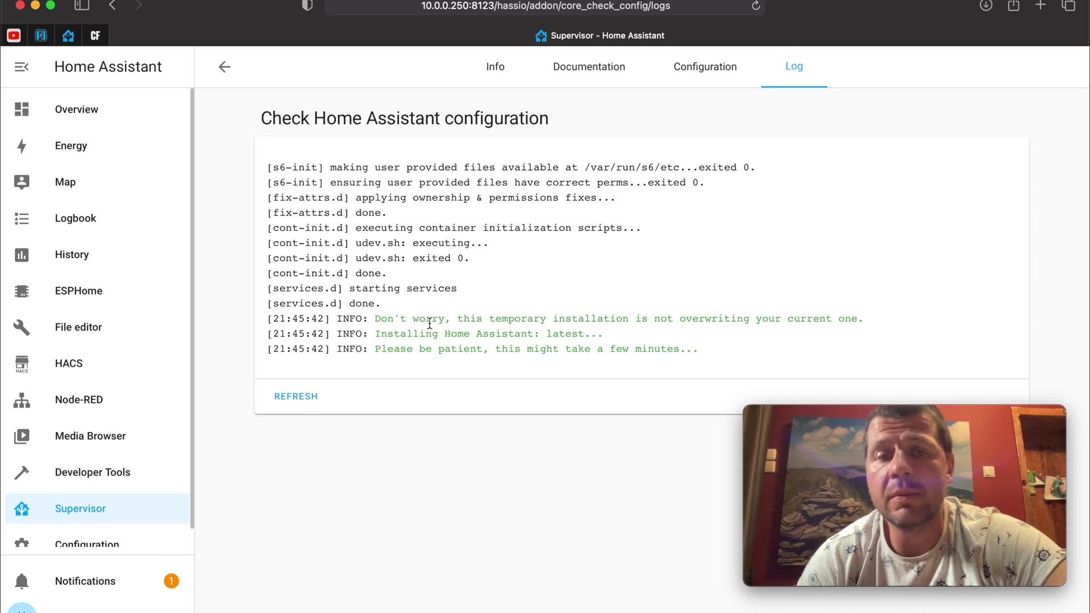
drag(376, 318, 597, 332)
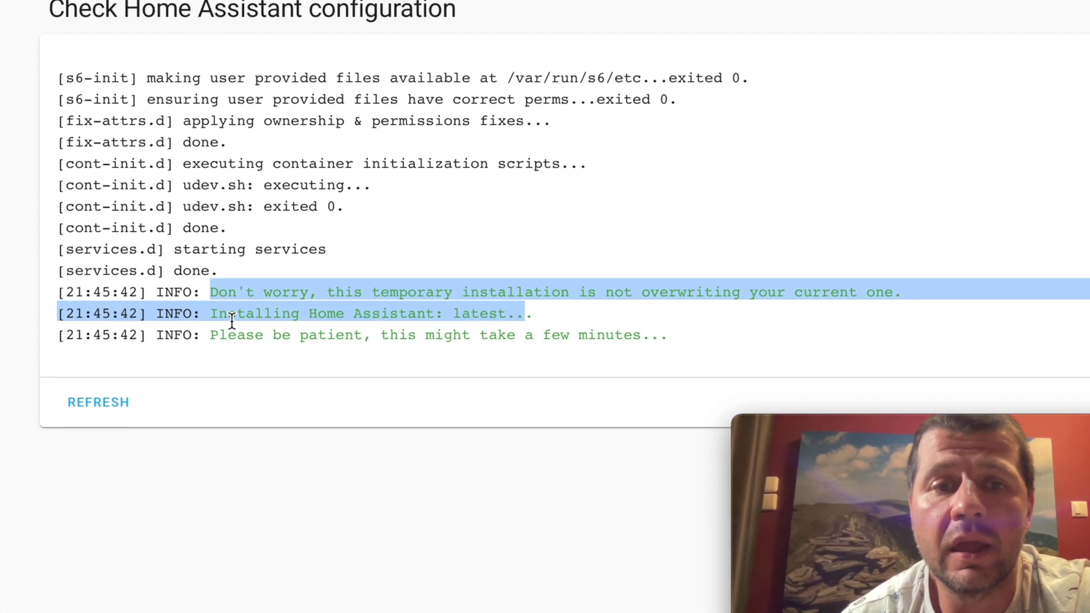
double_click(278, 317)
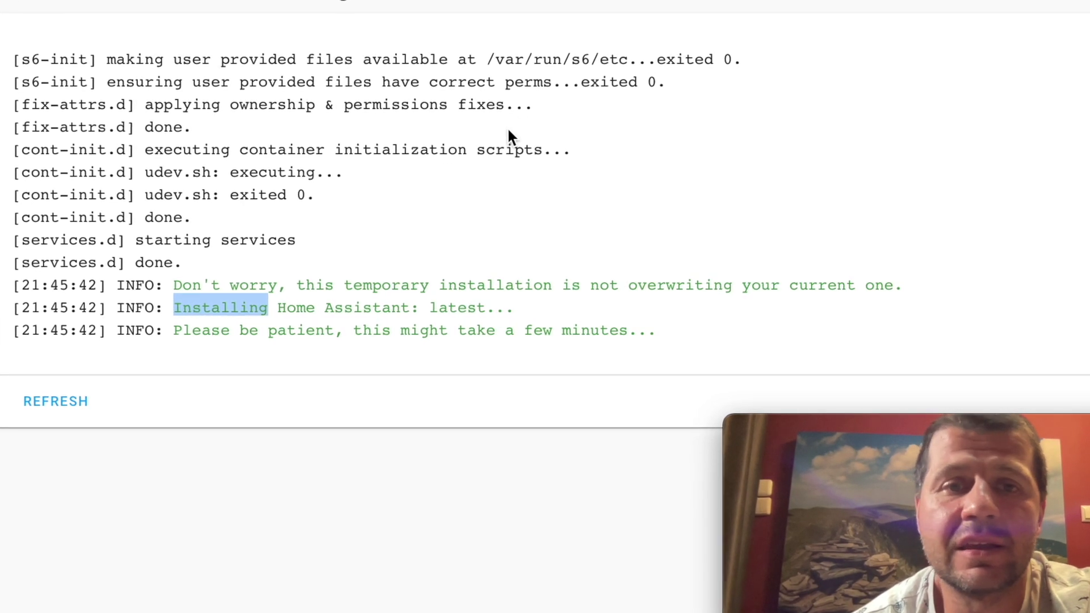
click(85, 403)
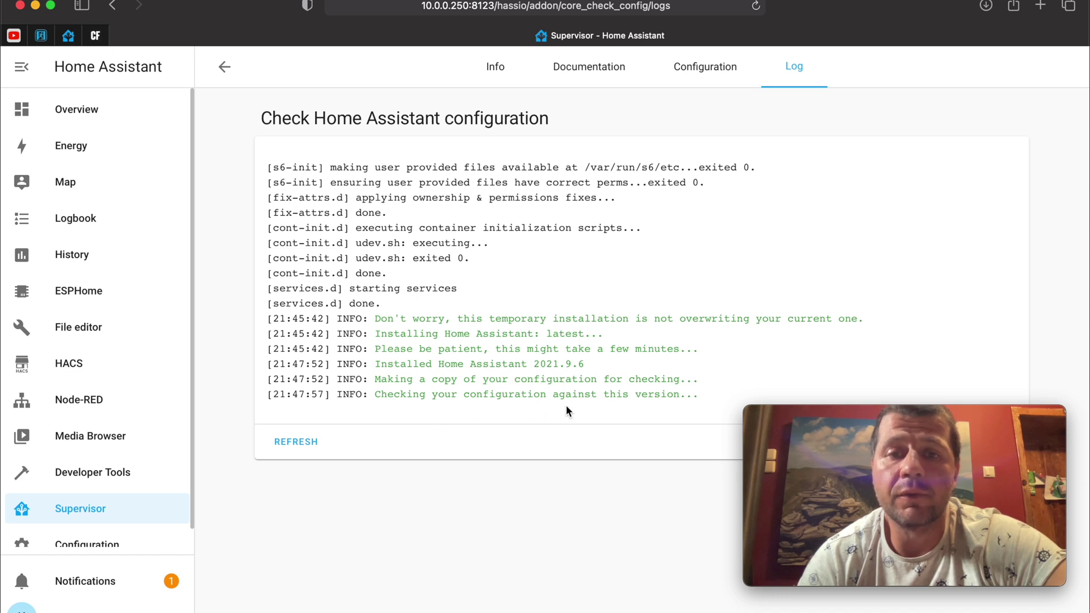
click(303, 443)
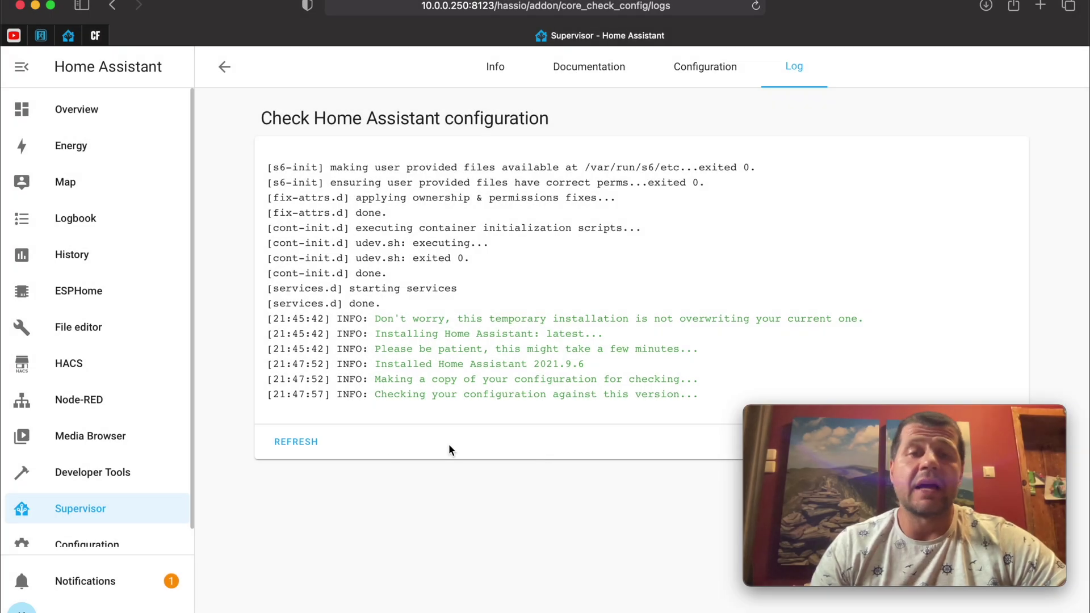
click(301, 444)
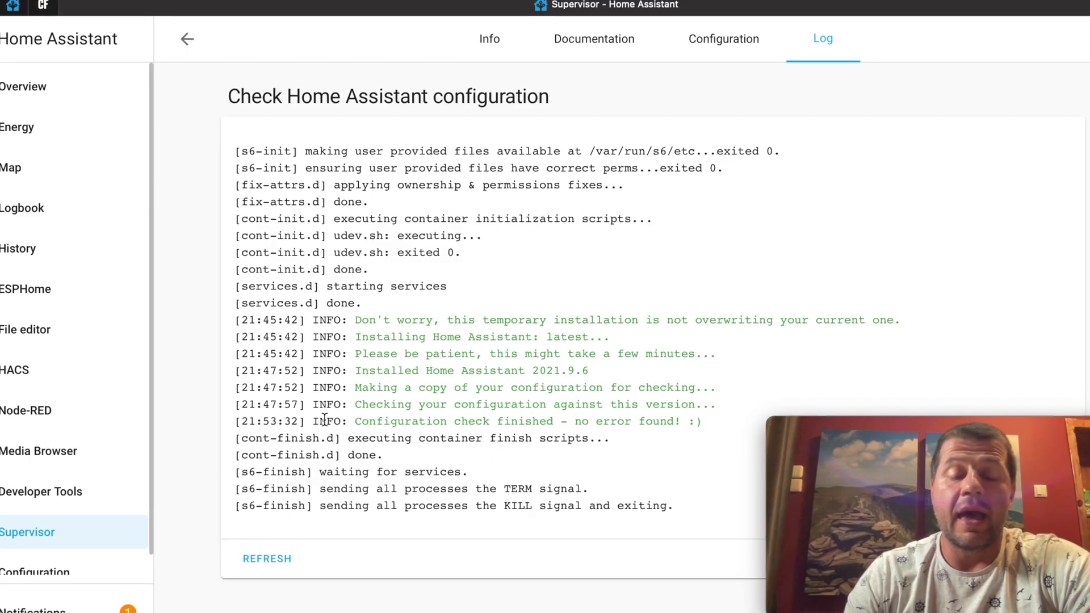
drag(324, 423, 638, 443)
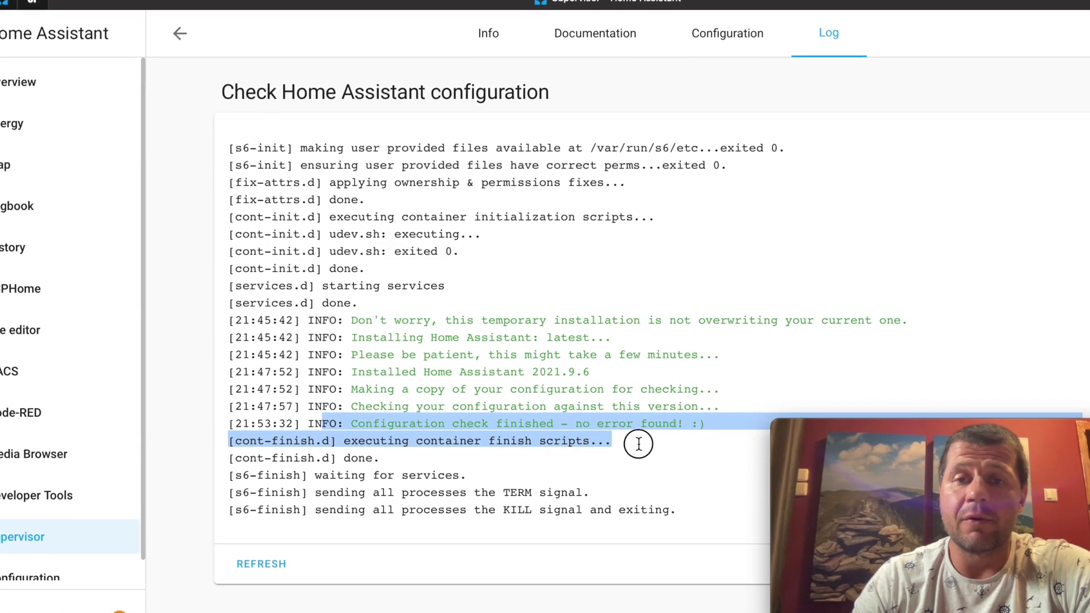
click(522, 423)
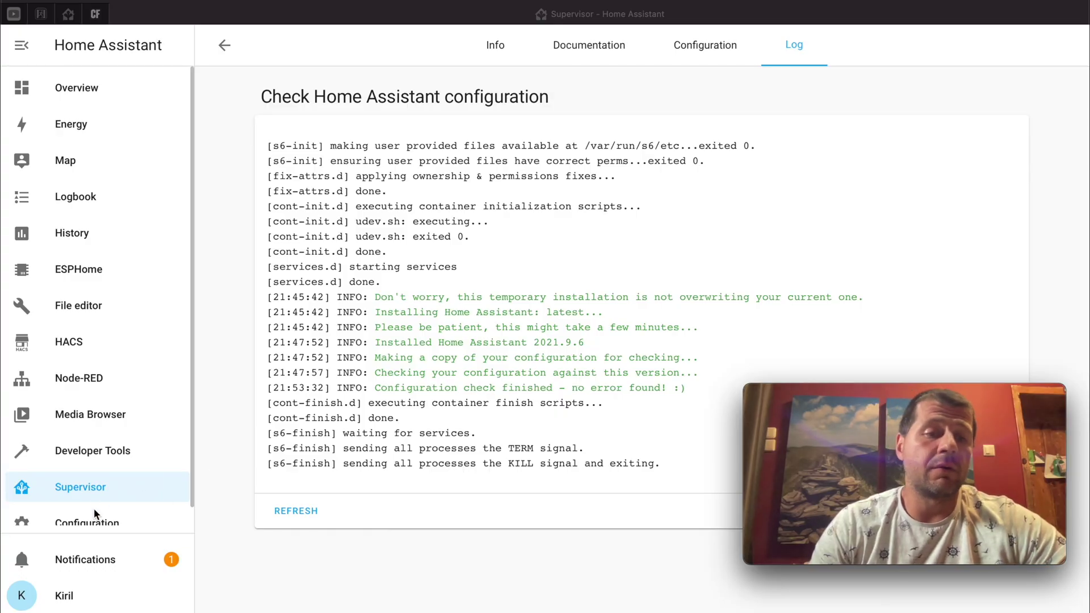
Update Home Assistant Core to version 2021.9.6 from the Supervisor dashboard, with a backup created before updating.
click(95, 490)
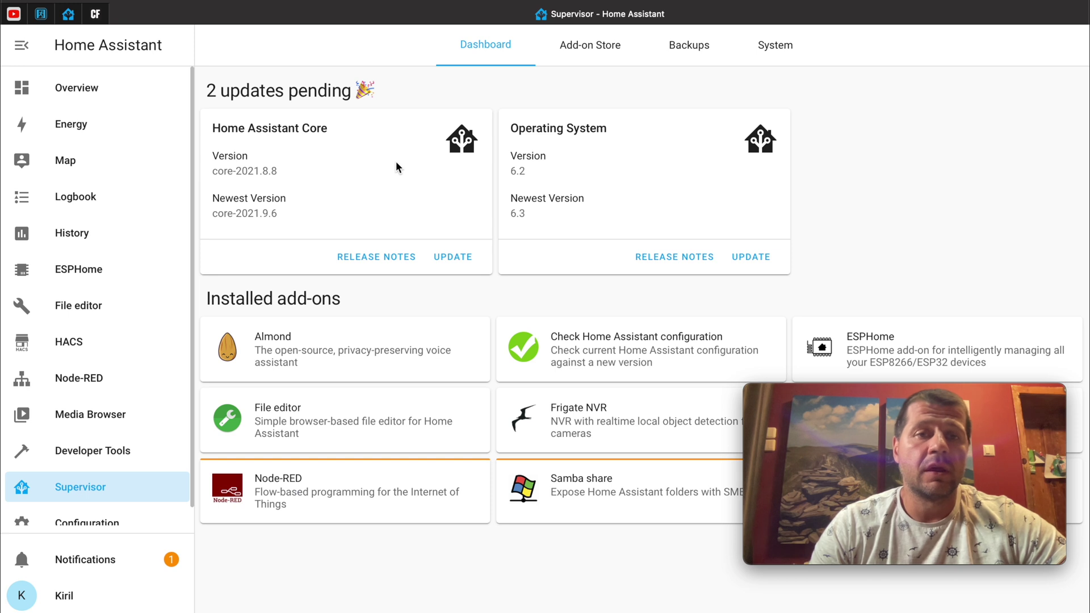
click(457, 260)
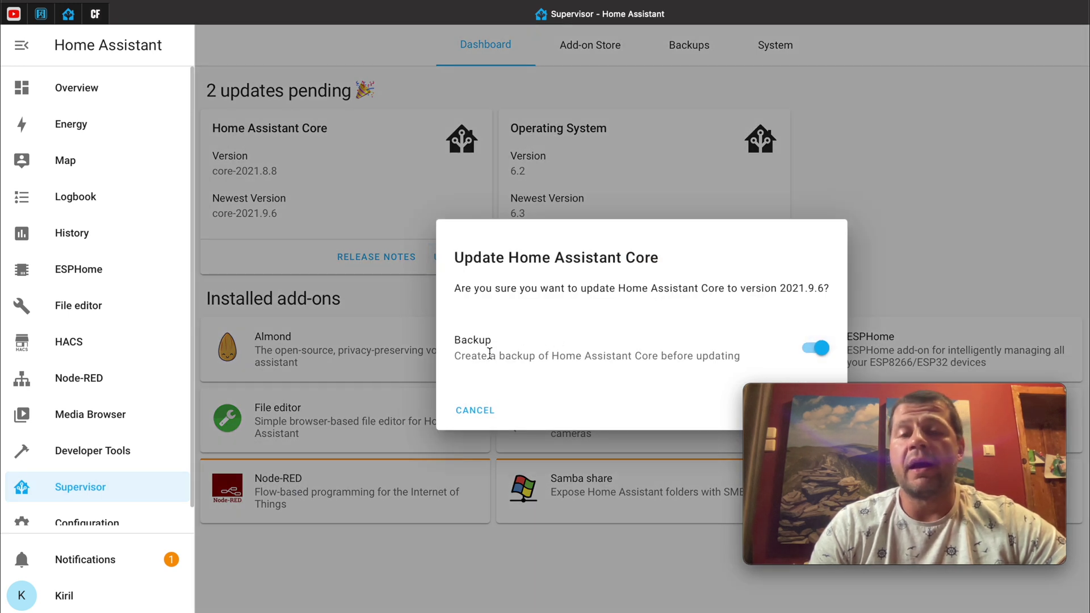
drag(833, 391, 832, 445)
click(826, 349)
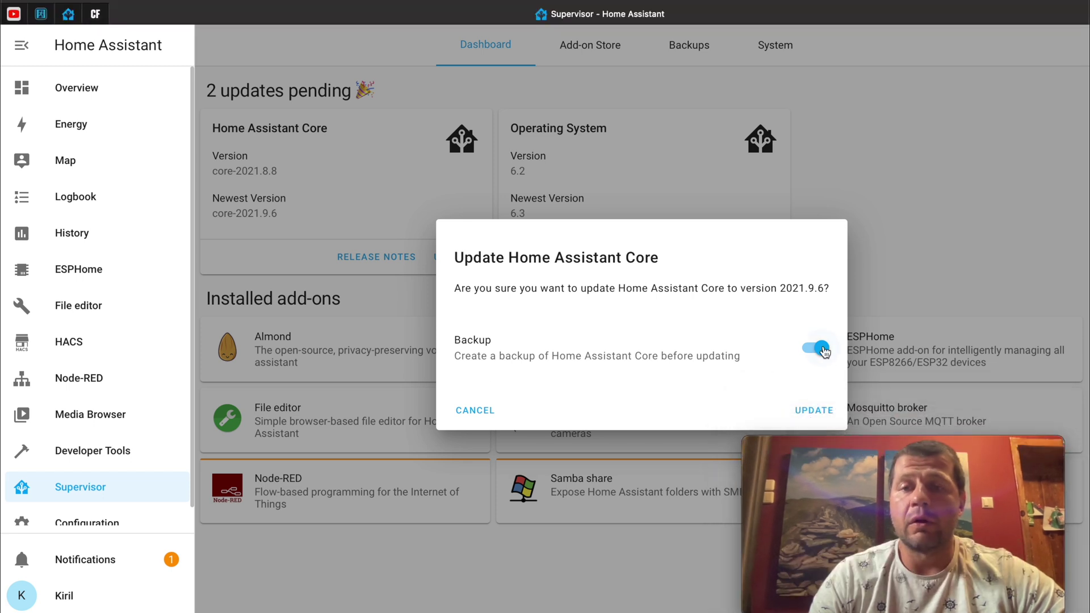
click(819, 410)
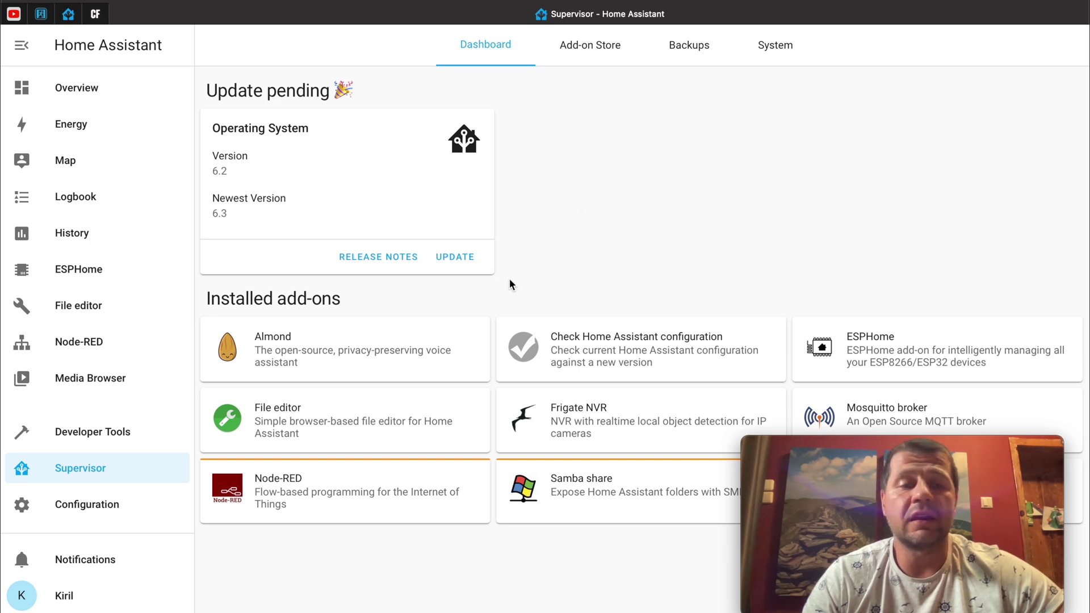
Compare the installed Core version with the newest Core version in the Supervisor's system information.
click(773, 47)
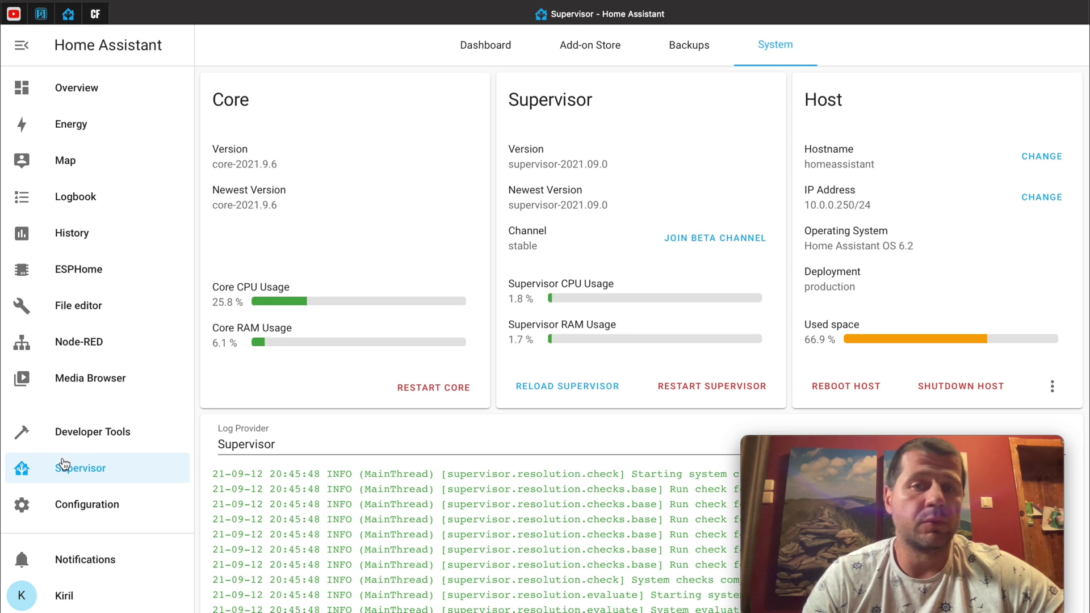
triple_click(255, 166)
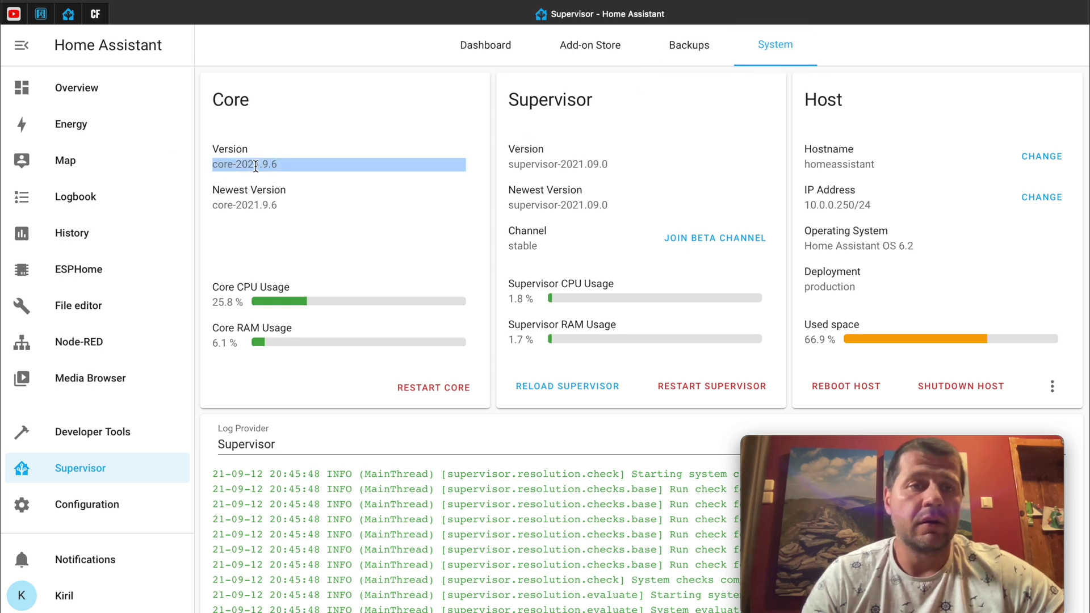
triple_click(219, 210)
double_click(244, 208)
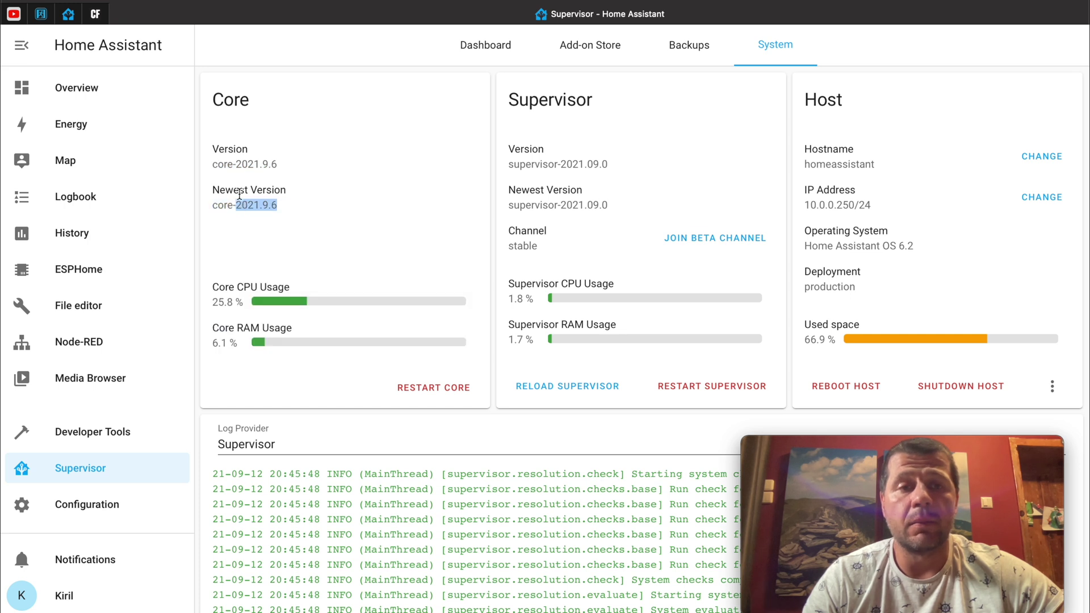
drag(278, 207, 218, 207)
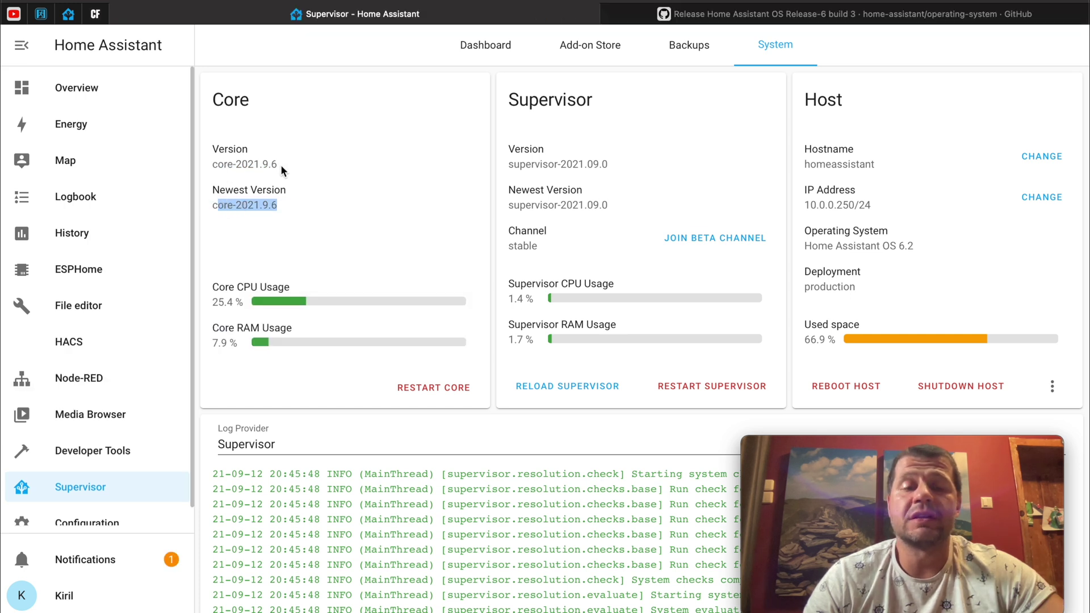
drag(282, 170, 199, 163)
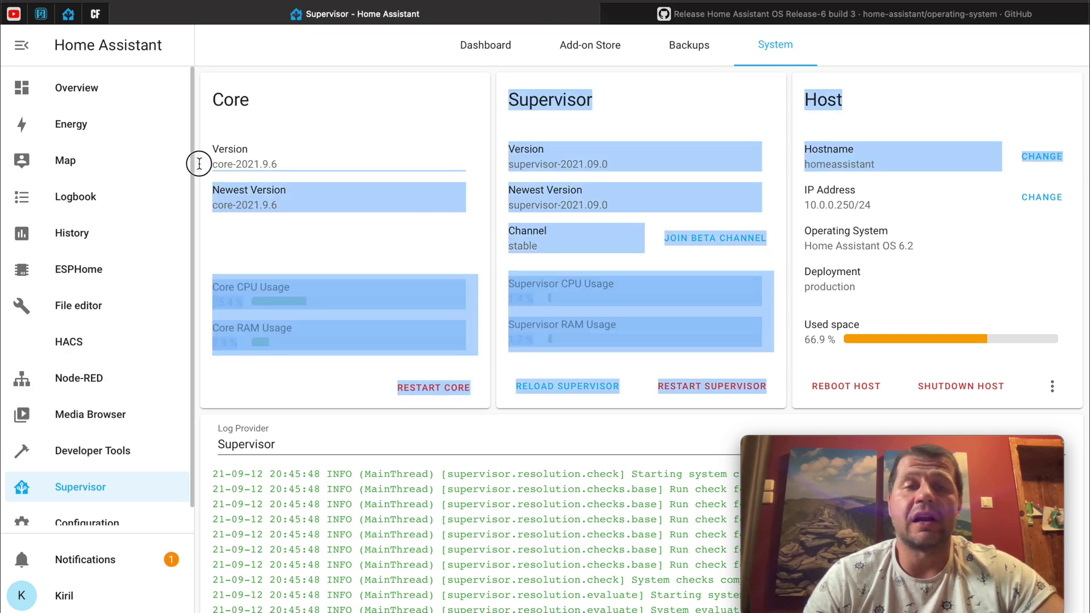
double_click(237, 165)
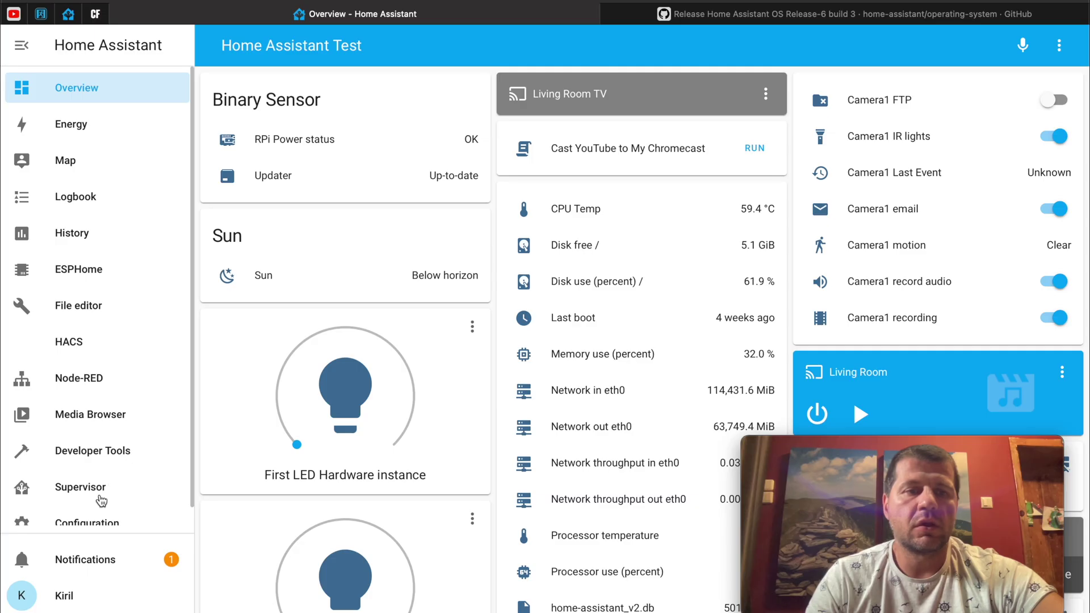
Find the Terminal & SSH add-on in the add-on store and start it.
click(114, 482)
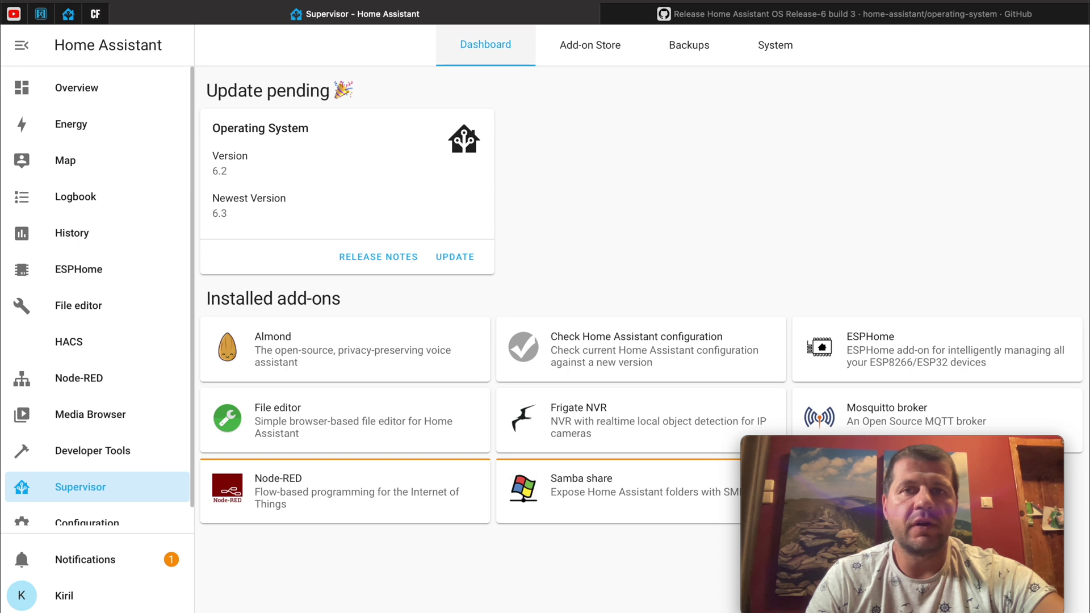
click(602, 64)
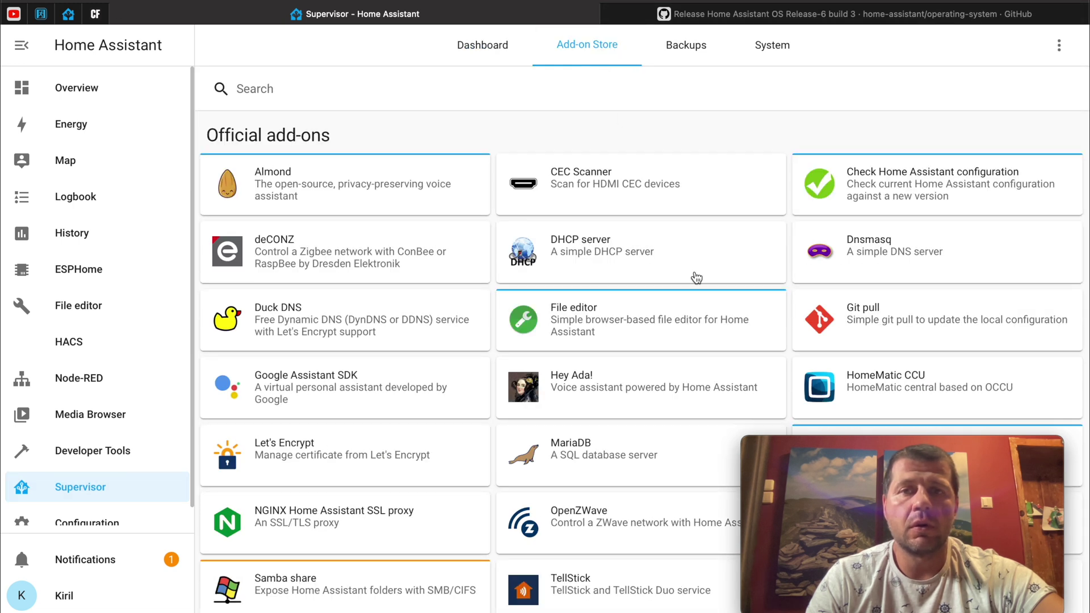
scroll(696, 278, down, 8)
click(865, 171)
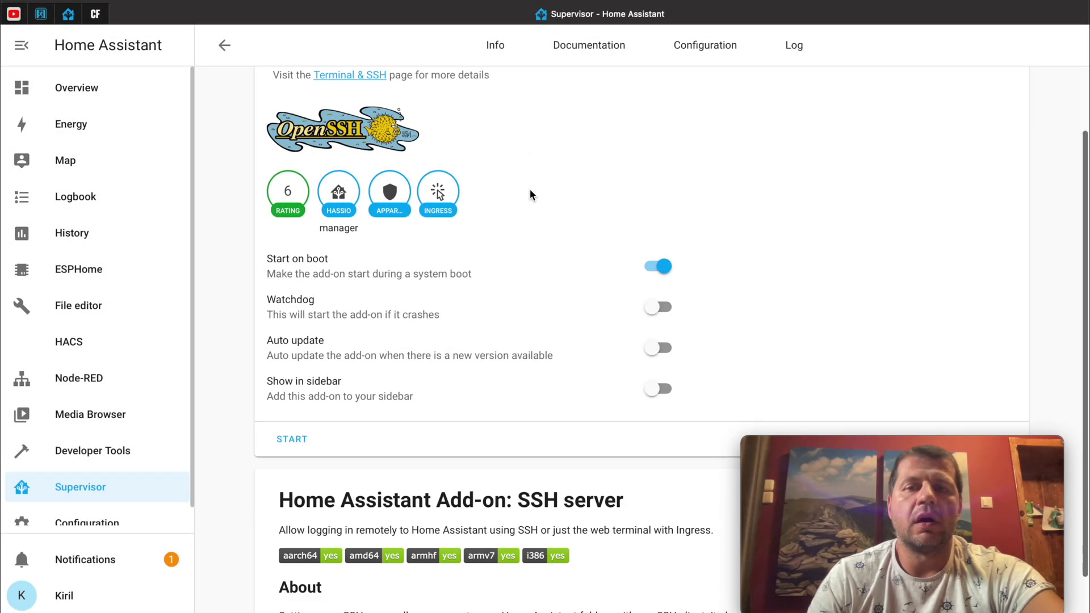
scroll(530, 195, down, 1)
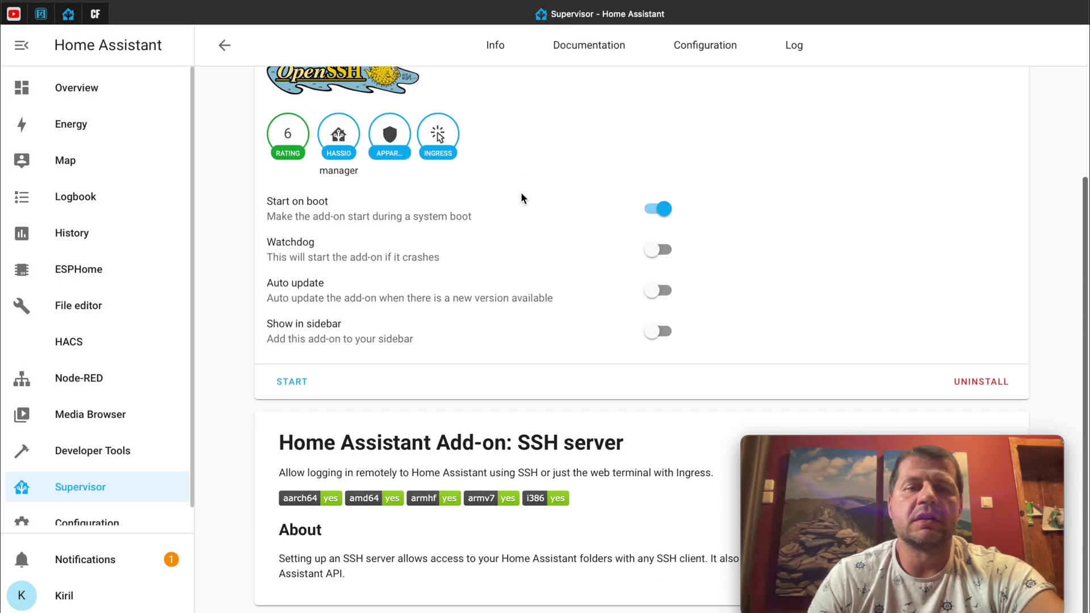
click(293, 384)
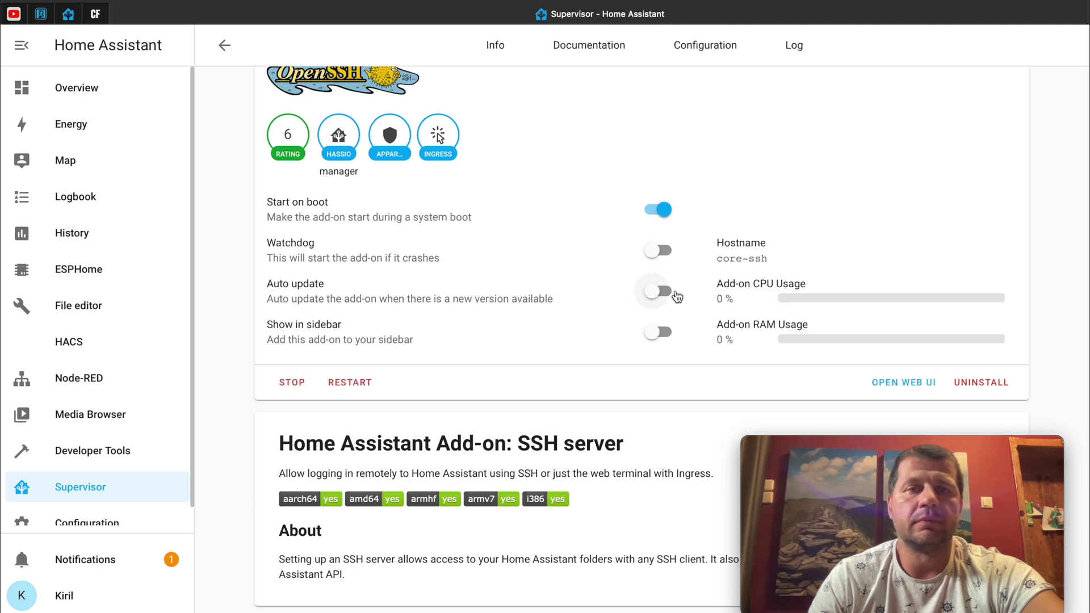
Open the Terminal & SSH web UI, returning to the add-on's page once to load it again.
click(896, 380)
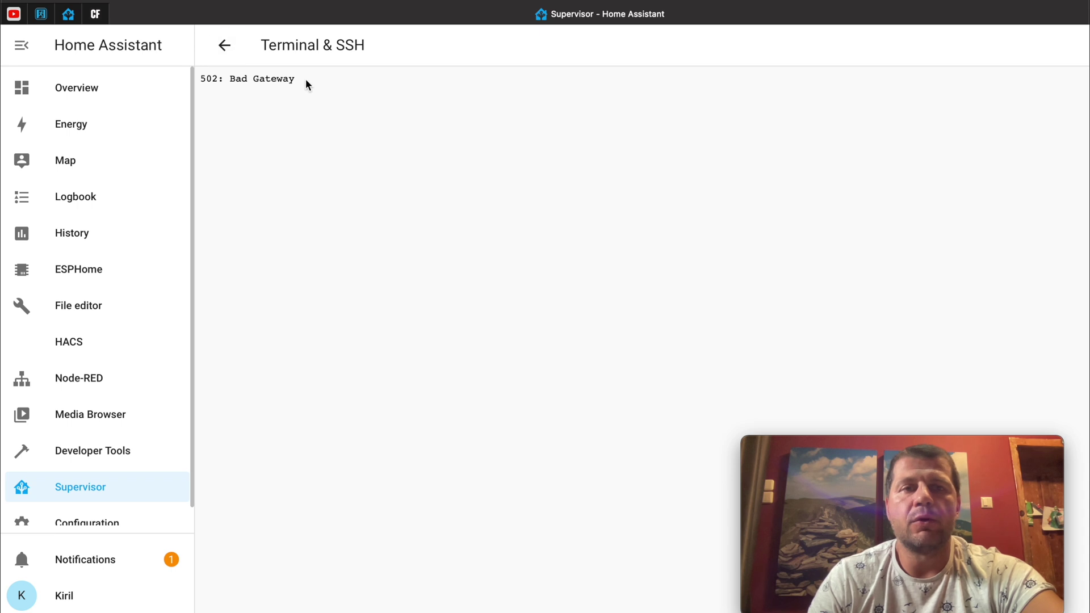
drag(293, 84, 202, 63)
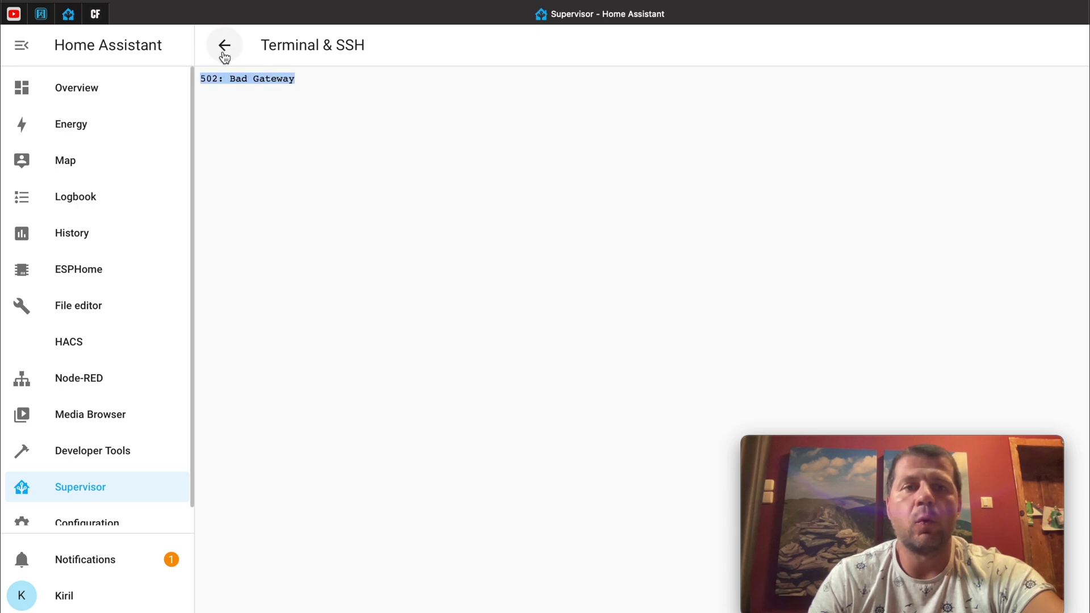
click(225, 45)
scroll(794, 341, down, 3)
click(891, 379)
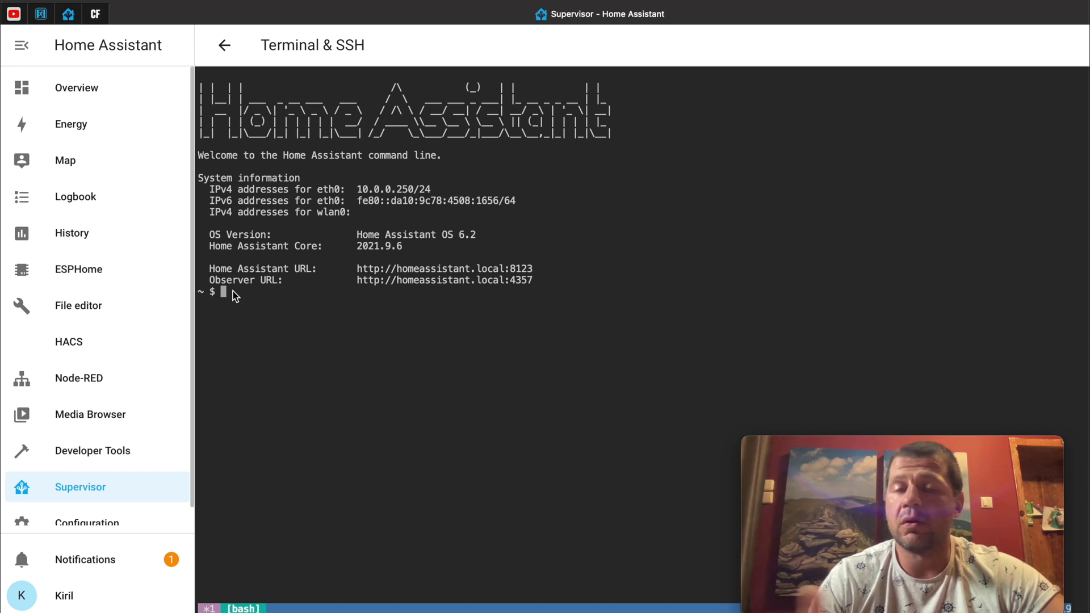
Run "ha core update" in the terminal to update Home Assistant Core to the newest version.
text(ha c)
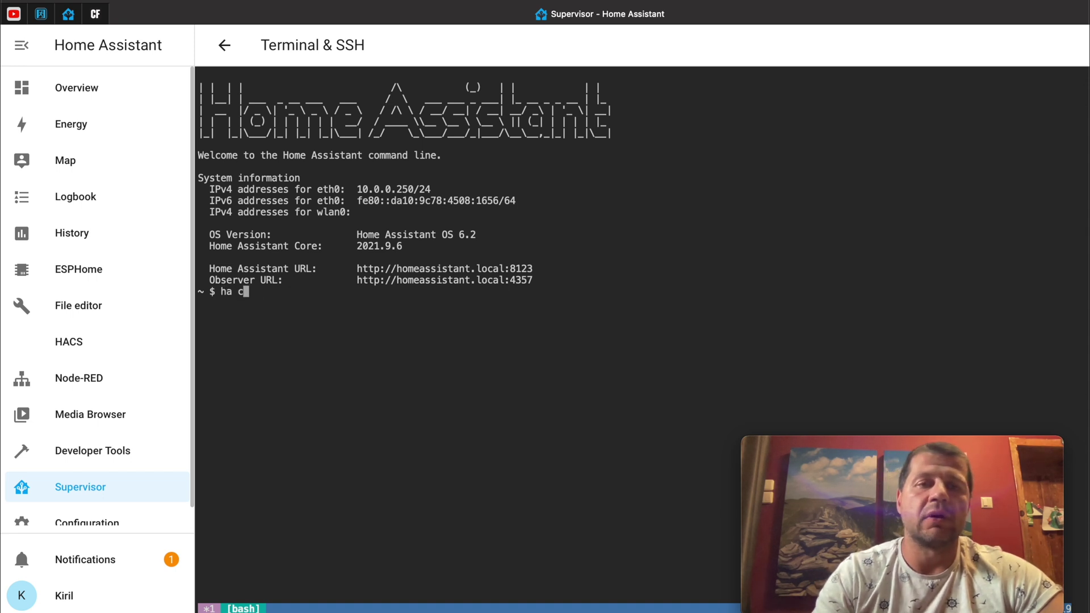
text(or e update)
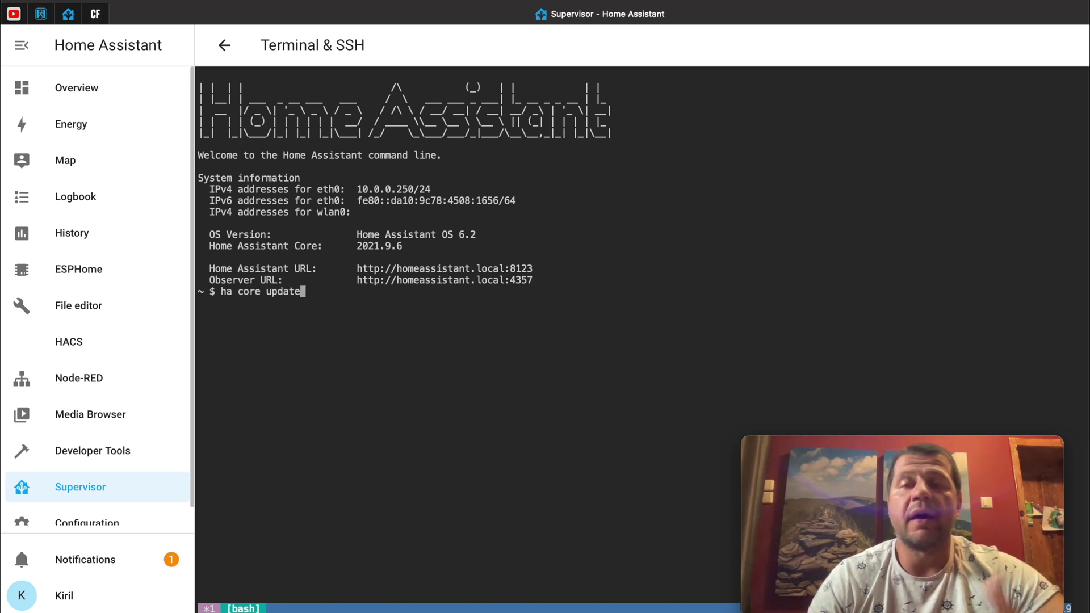
key(Return)
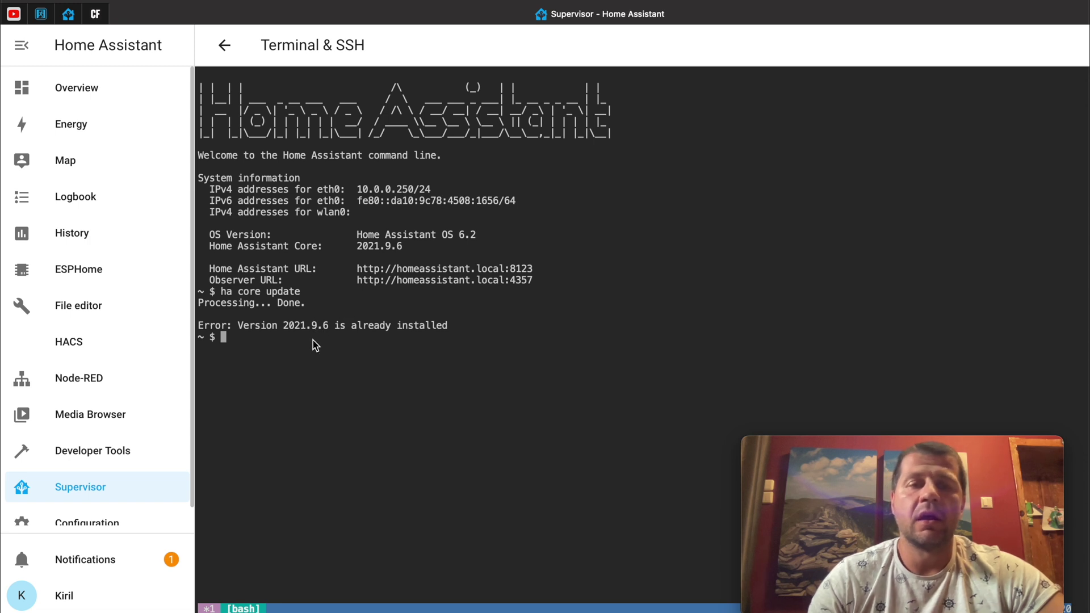
Run "ha core update --version 2021.9.5" in the terminal to install that specific Core version.
text(h)
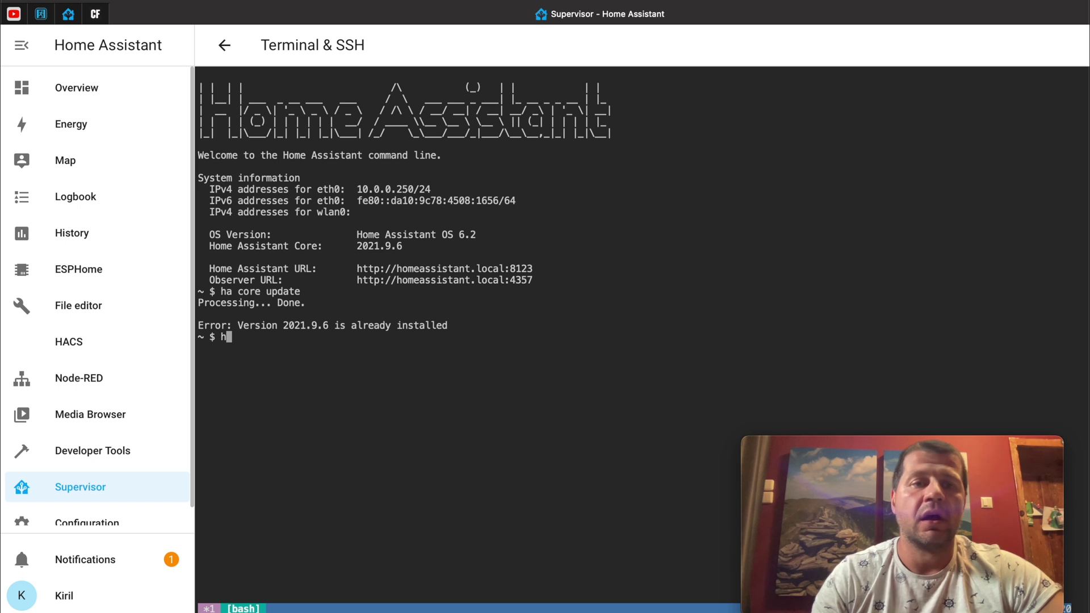
text(a core v)
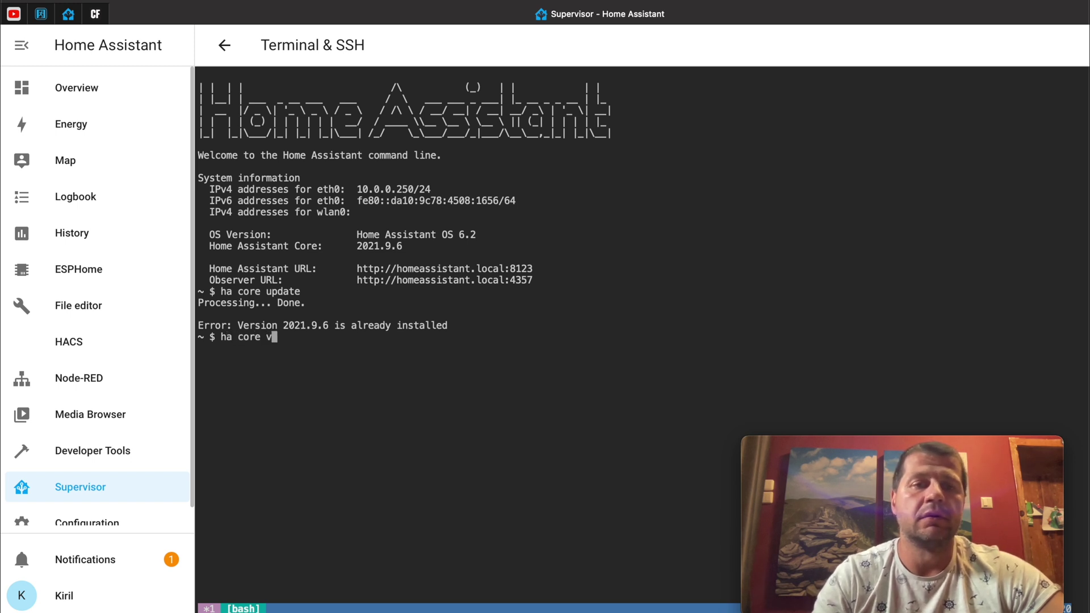
key(BackSpace)
text(update --version )
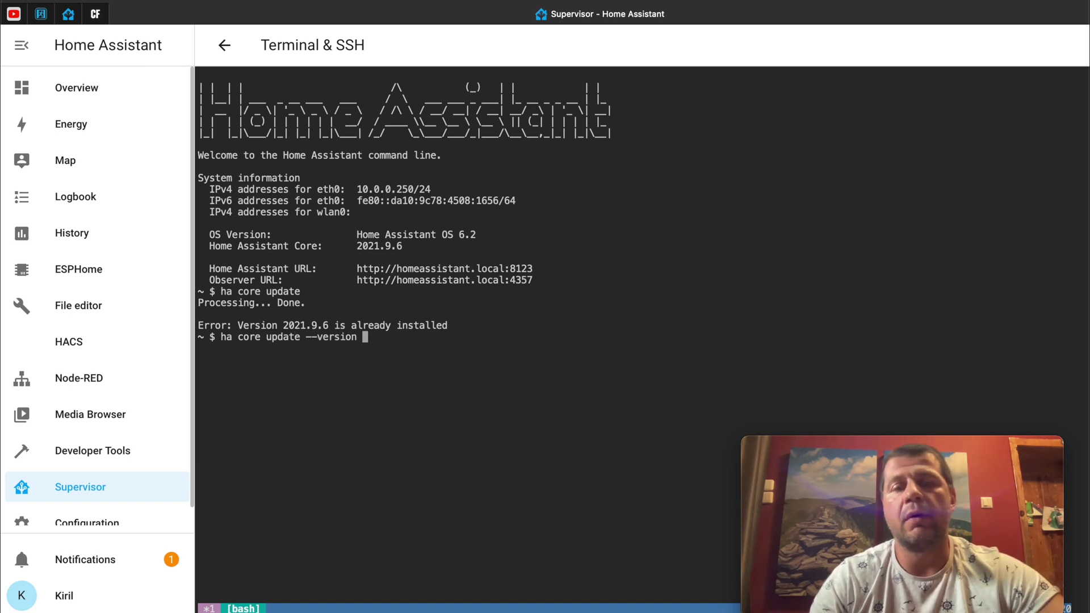
text(201.)
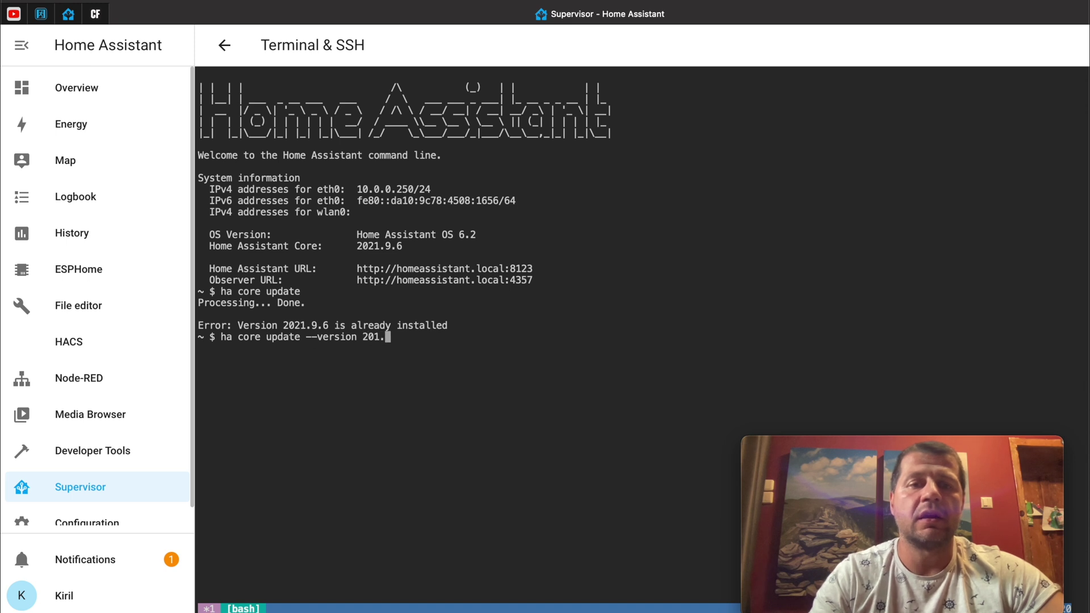
key(BackSpace)
text(21.)
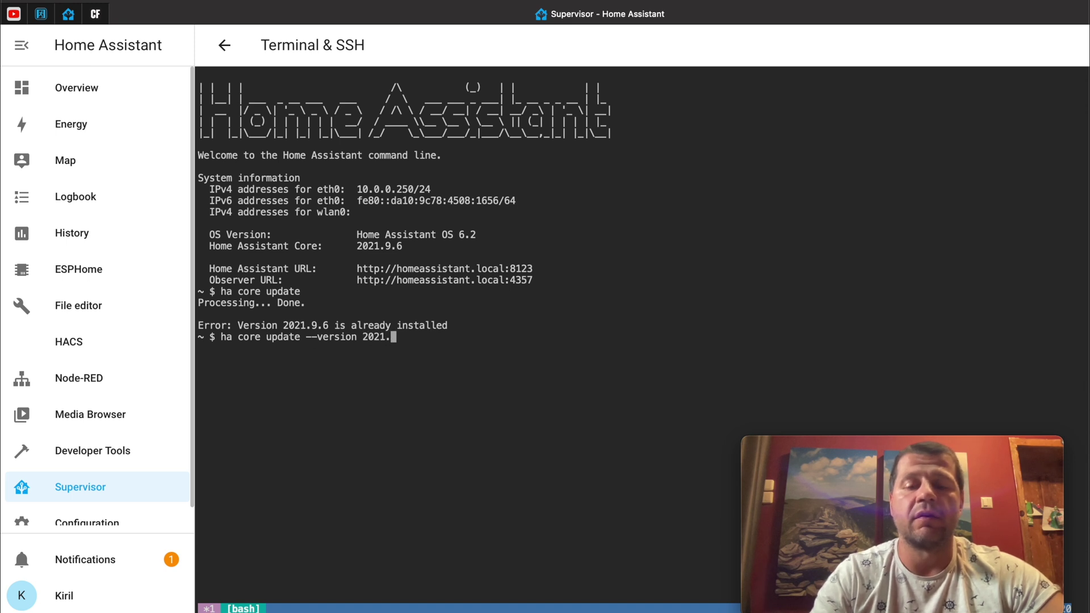
text(9.5)
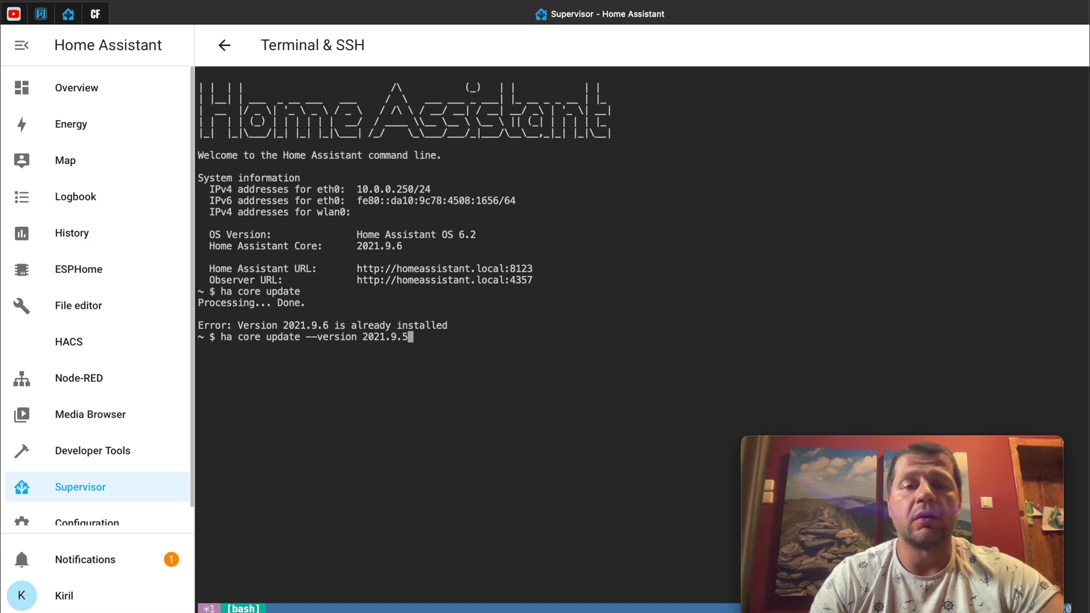
key(Return)
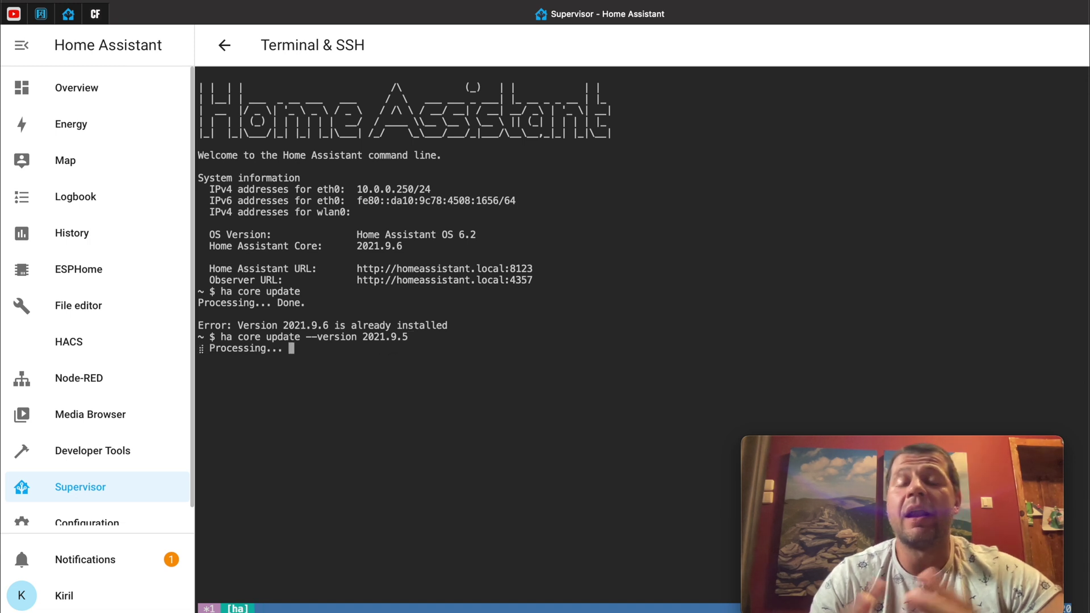